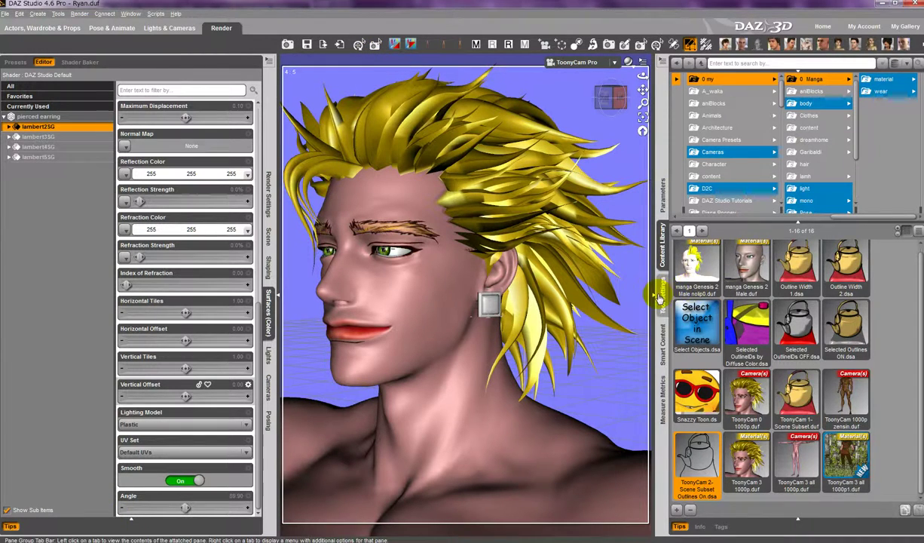
- Show the Geometry Editor's tool settings with full group names readable, and bring up the diffuse color of the lambert2SG surface
left_click(662, 292)
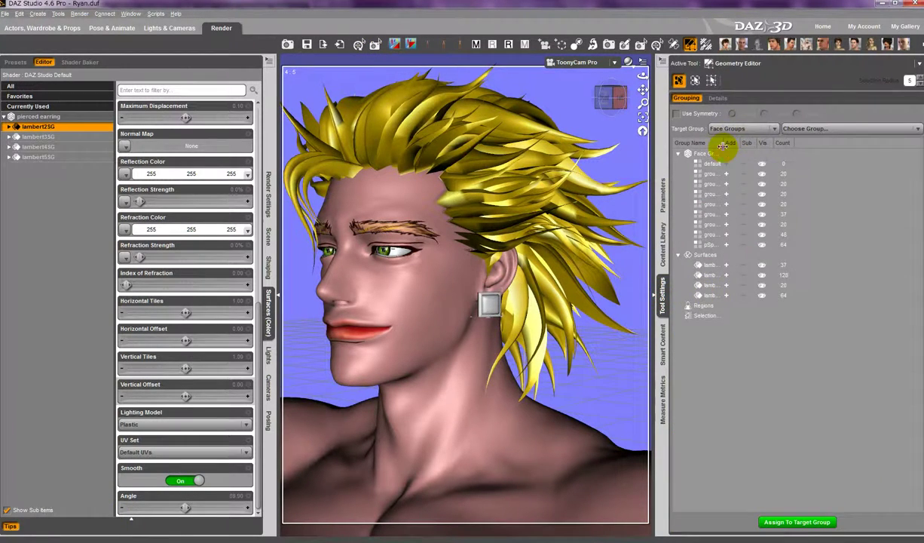
left_click_drag(722, 143, 798, 143)
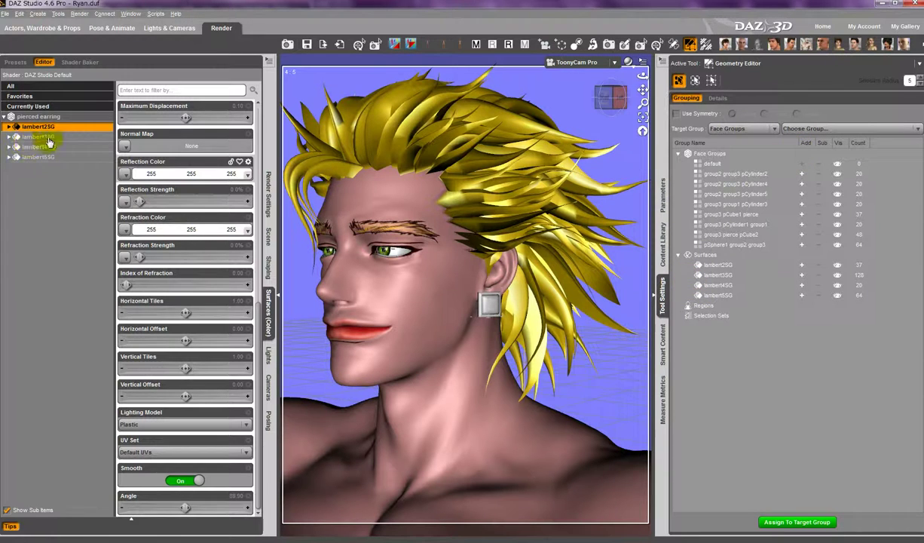
left_click_drag(259, 314, 261, 113)
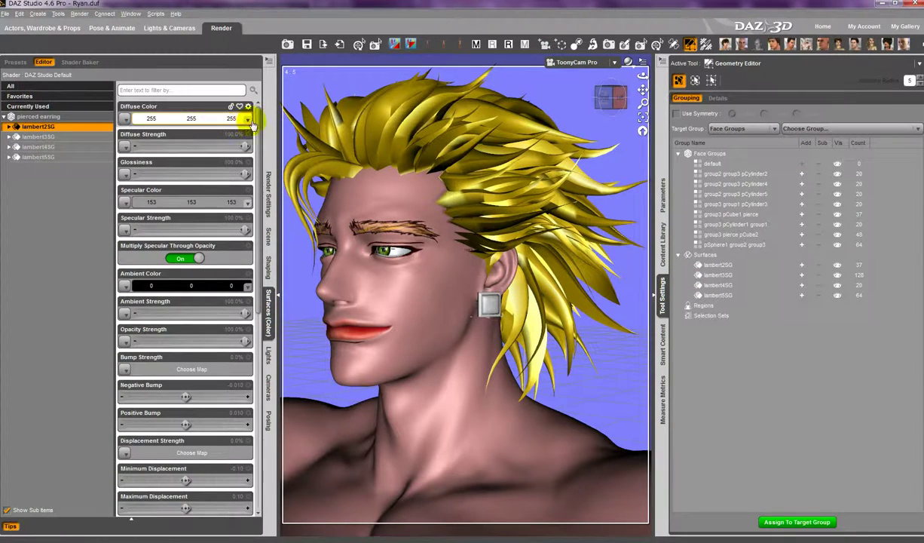
- Try a pale yellow diffuse color (255, 255, 128) on the lambert2SG surface of the earring
left_click(248, 120)
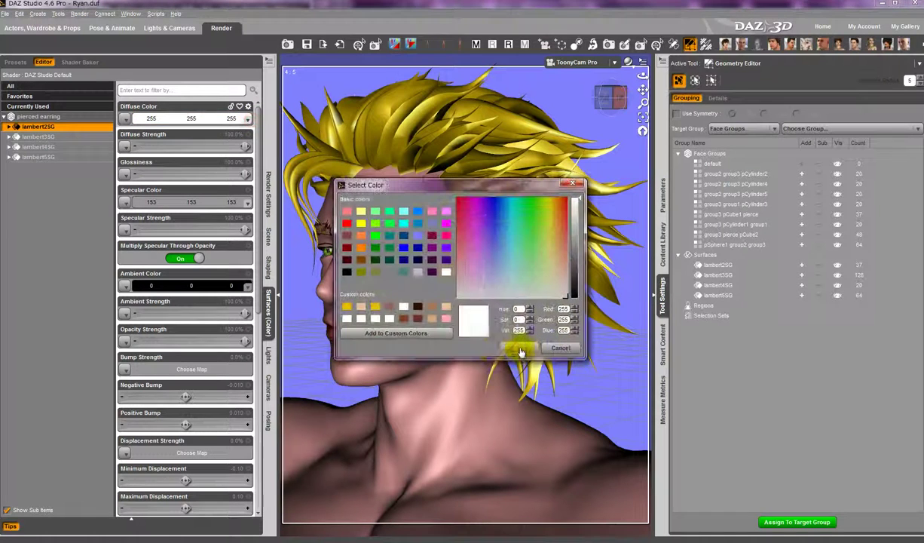
left_click(361, 211)
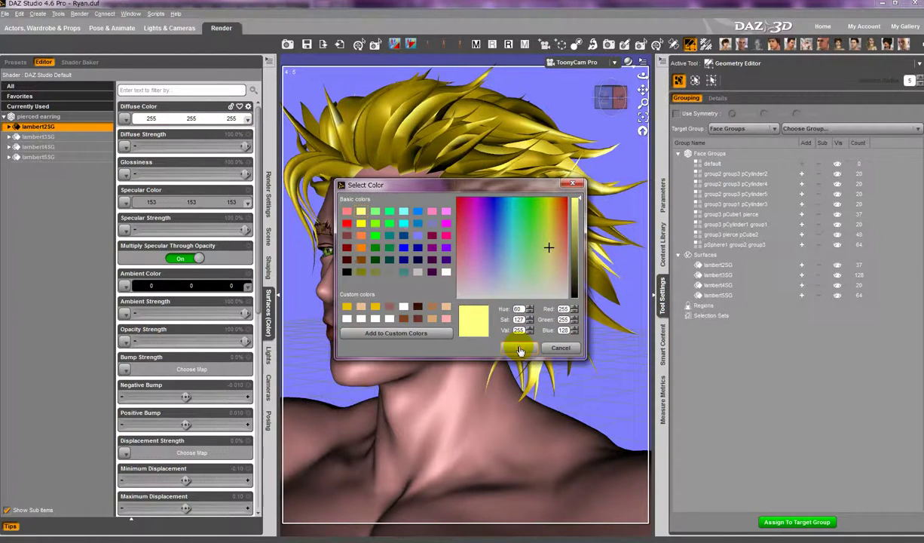
left_click(520, 348)
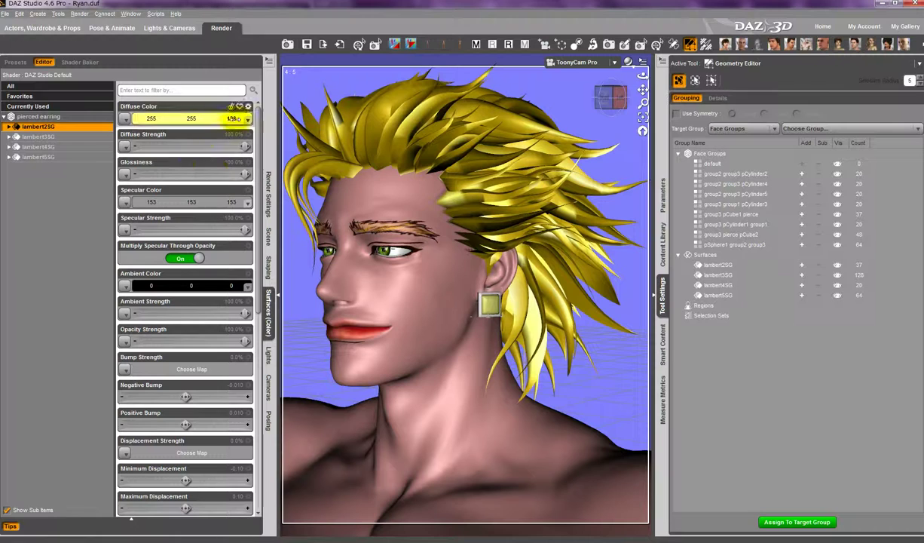
- Set the diffuse color of the earring's lambert2SG surface to blue (0, 0, 255)
left_click(248, 119)
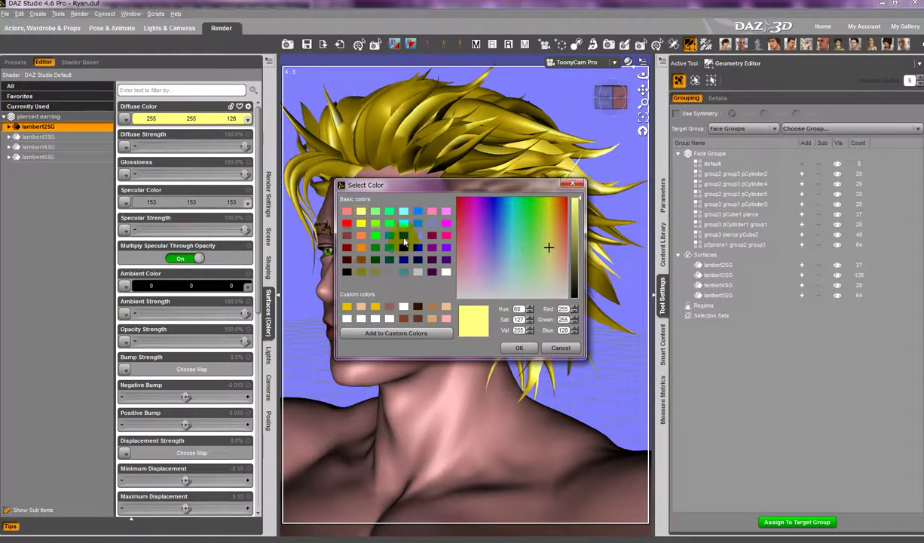
left_click(405, 249)
left_click(520, 348)
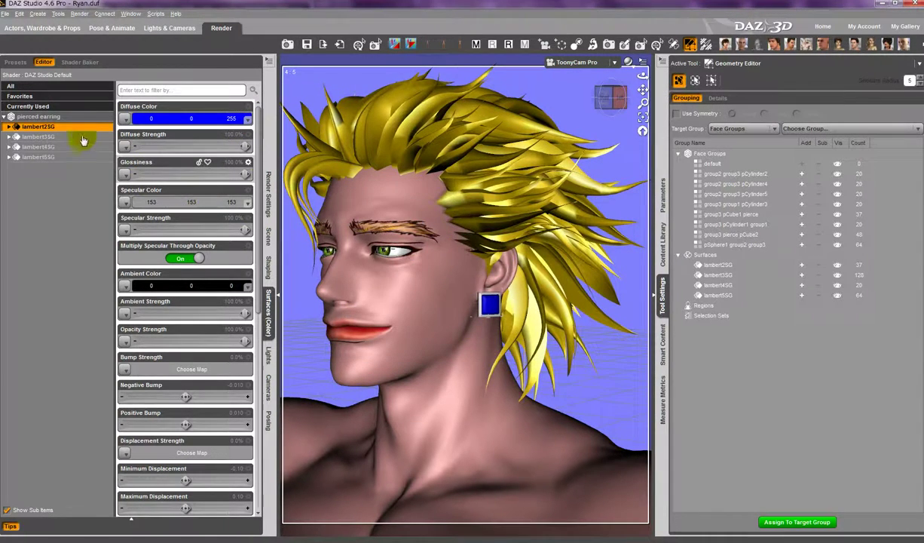
- Rename the earring's lambert2SG surface as stone in the Geometry Editor
left_click(720, 265)
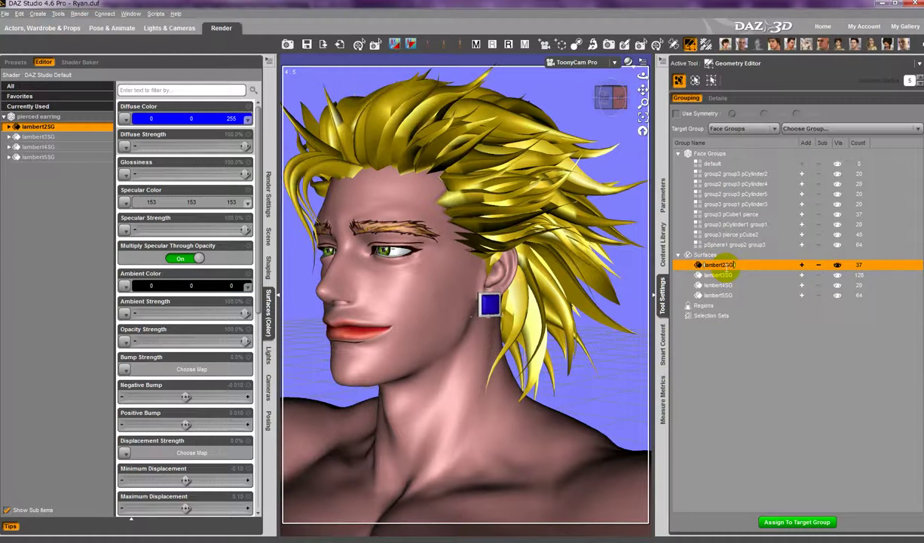
key("space")
key("space")
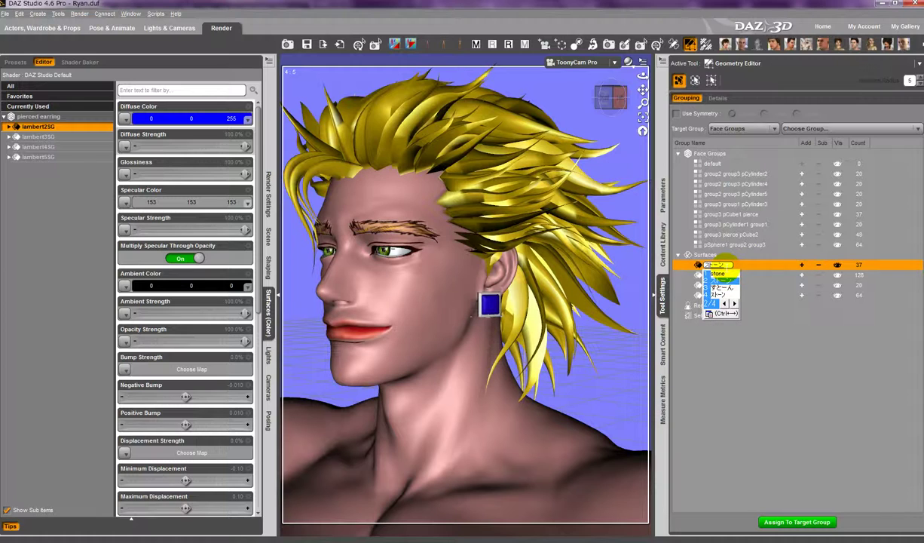
key("Return")
key("Return")
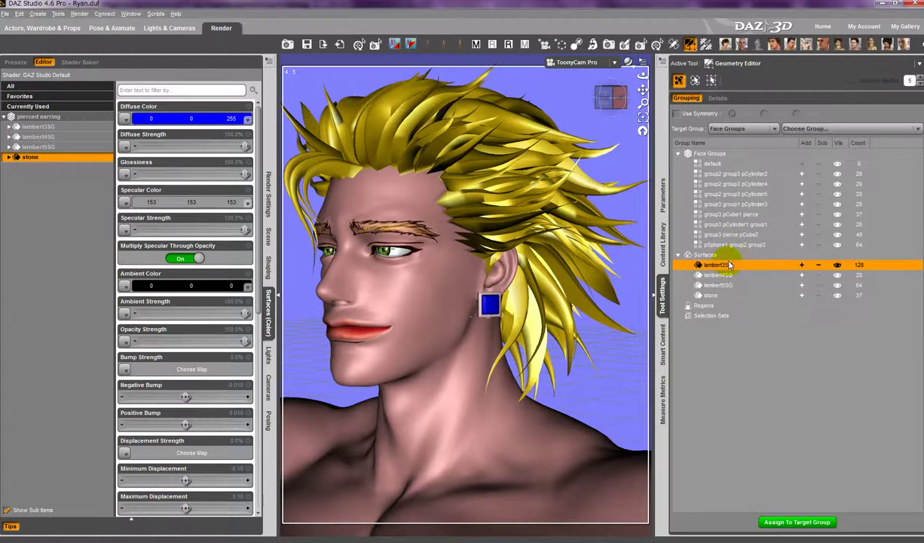
- Try a pink diffuse color (255, 0, 128) on the earring's lambert3SG surface
left_click(64, 119)
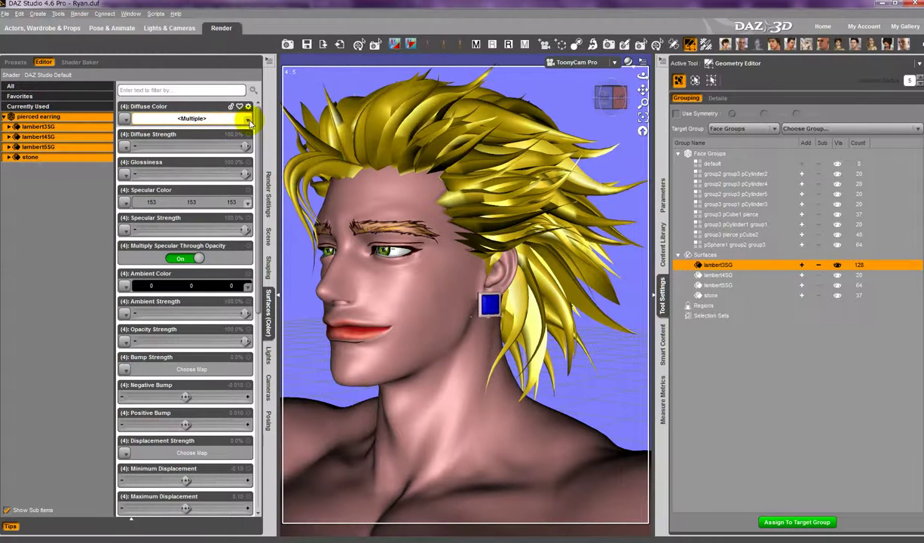
left_click(89, 126)
left_click(248, 121)
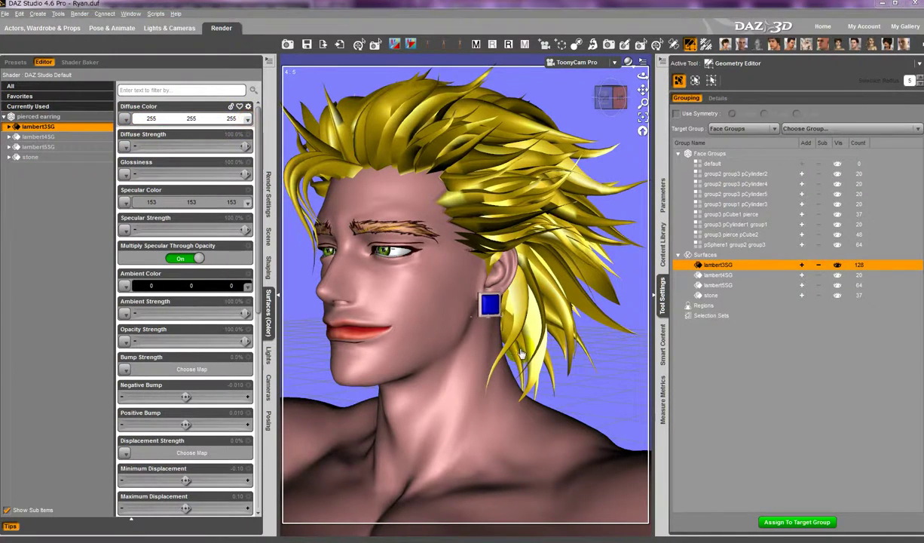
left_click(446, 237)
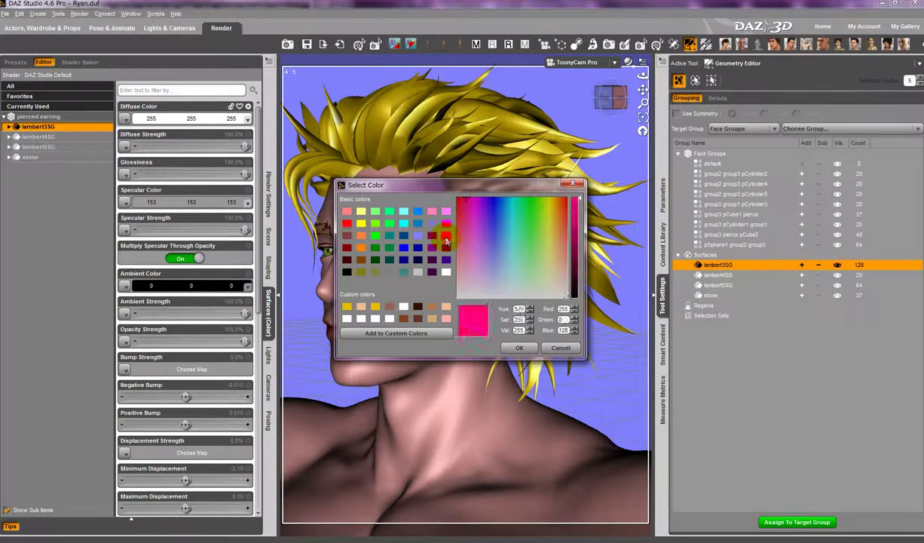
left_click(519, 348)
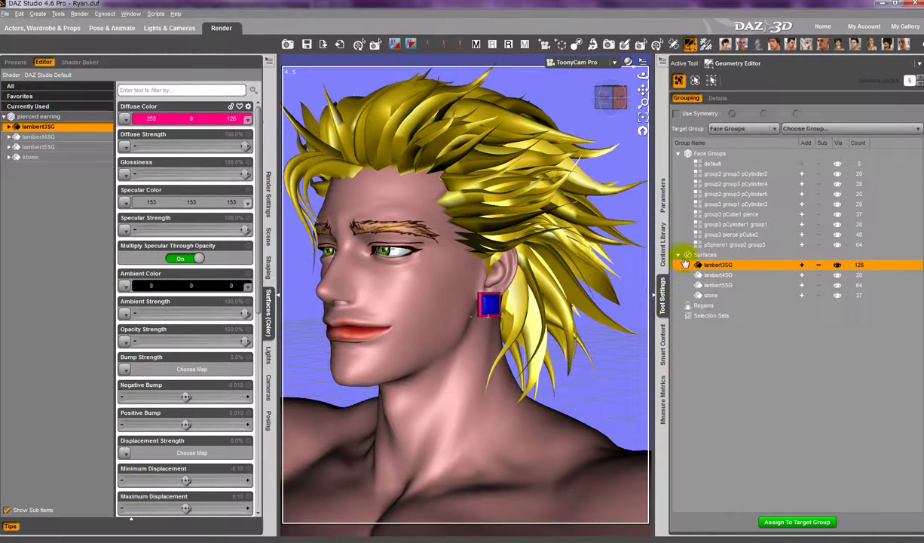
- Set the diffuse color of the lambert3SG surface to gold (232, 190, 0) and rename the surface as Daiza
left_click(249, 120)
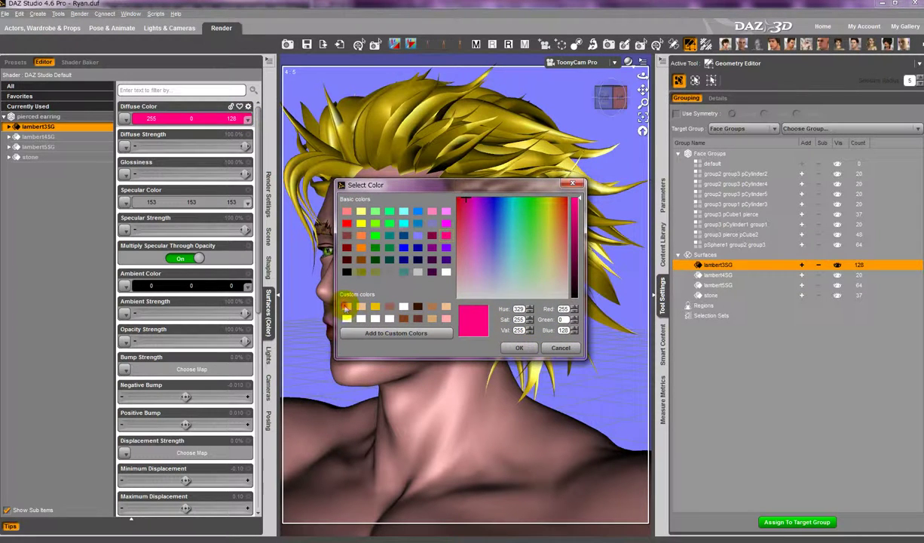
left_click(345, 307)
left_click(518, 347)
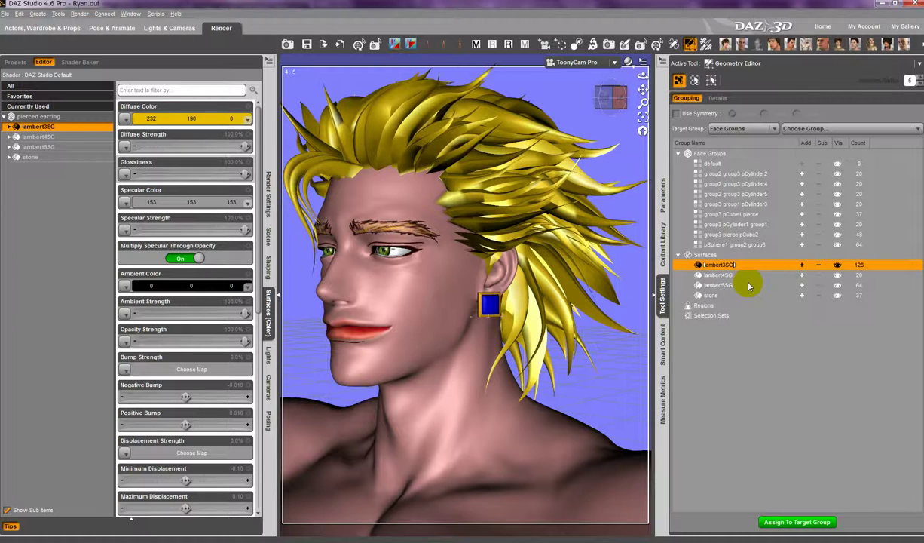
type("Daiza")
key("Return")
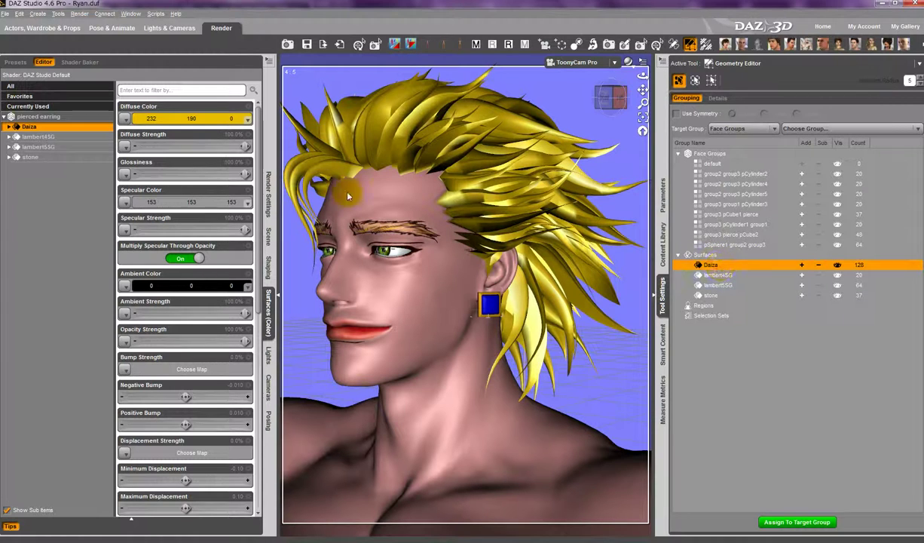
- Hide Group 1 in the scene and frame the pierced earring from its back side
left_click(42, 138)
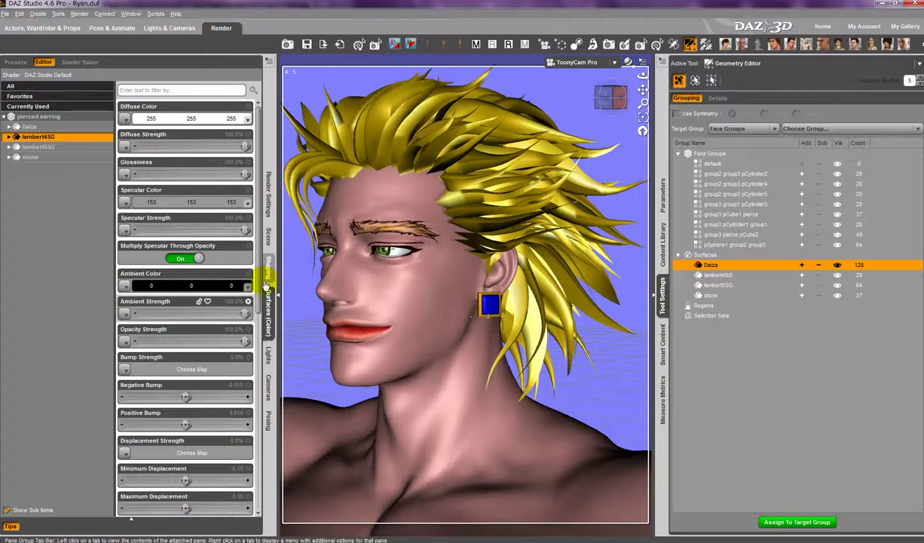
left_click(265, 238)
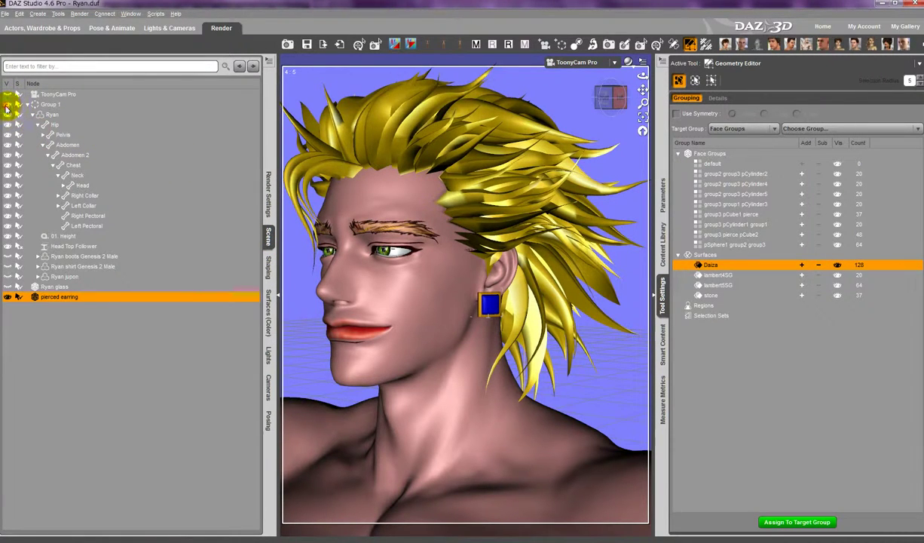
left_click(7, 106)
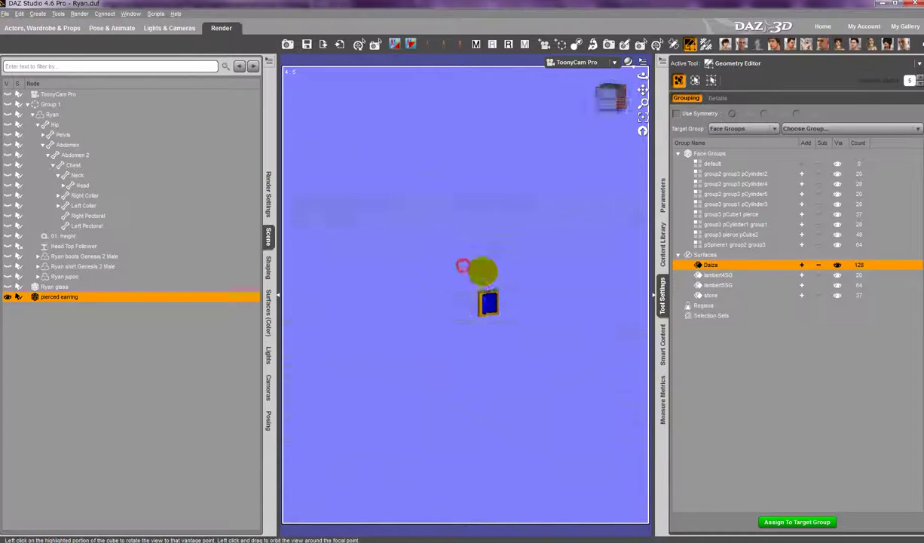
left_click_drag(484, 270, 462, 268)
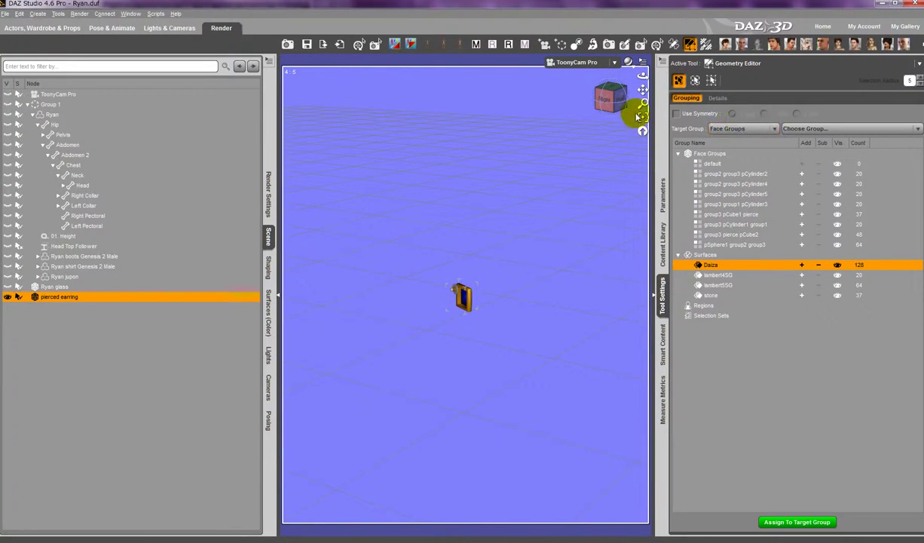
left_click(640, 116)
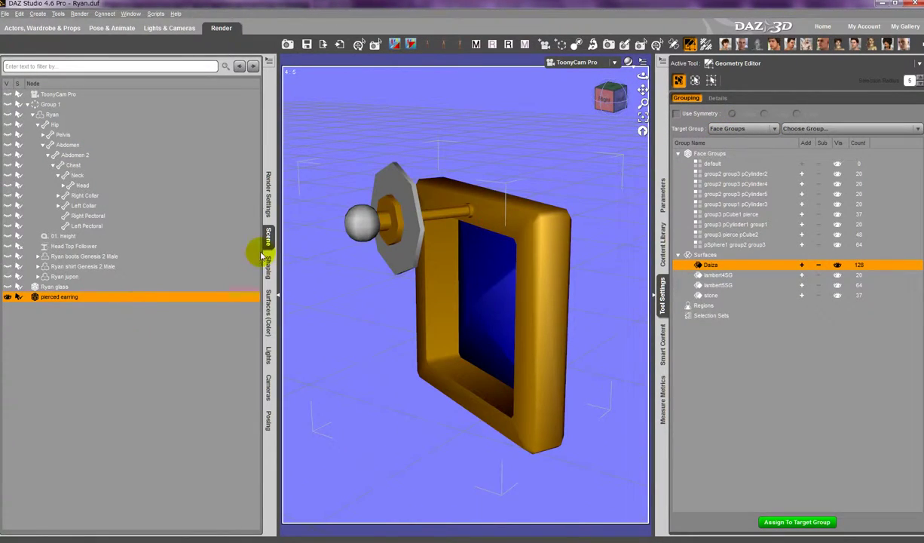
- Set the diffuse color of the lambert4SG surface to black (0, 0, 0) and rename the surface as osae
left_click(268, 311)
left_click(45, 137)
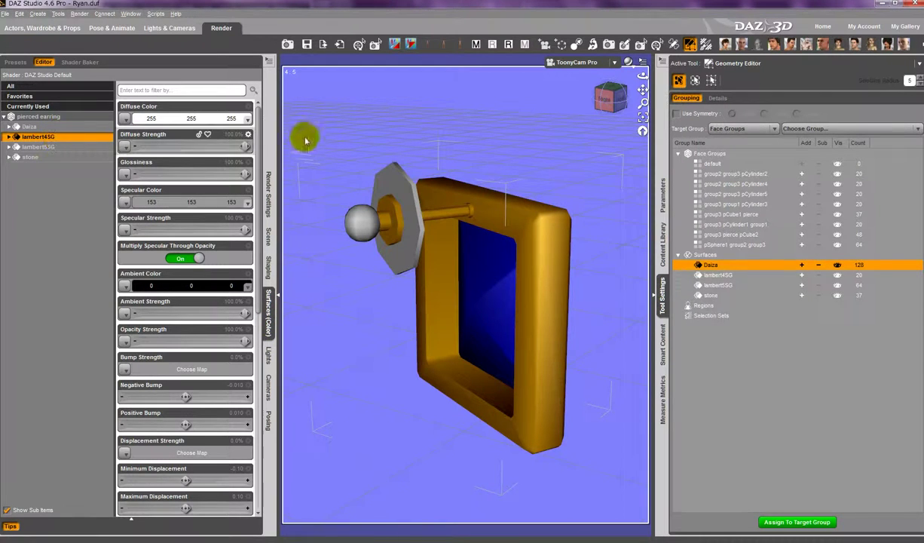
left_click(245, 118)
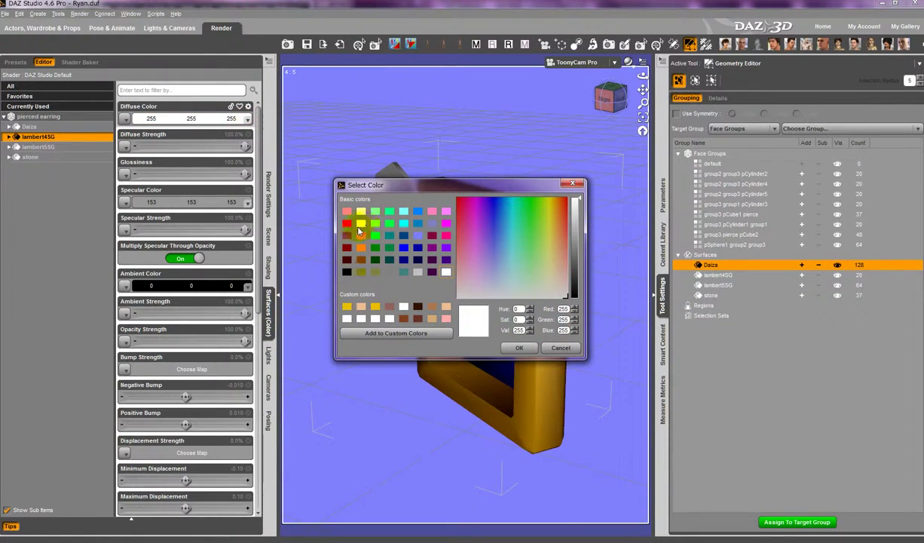
left_click(352, 275)
left_click(518, 347)
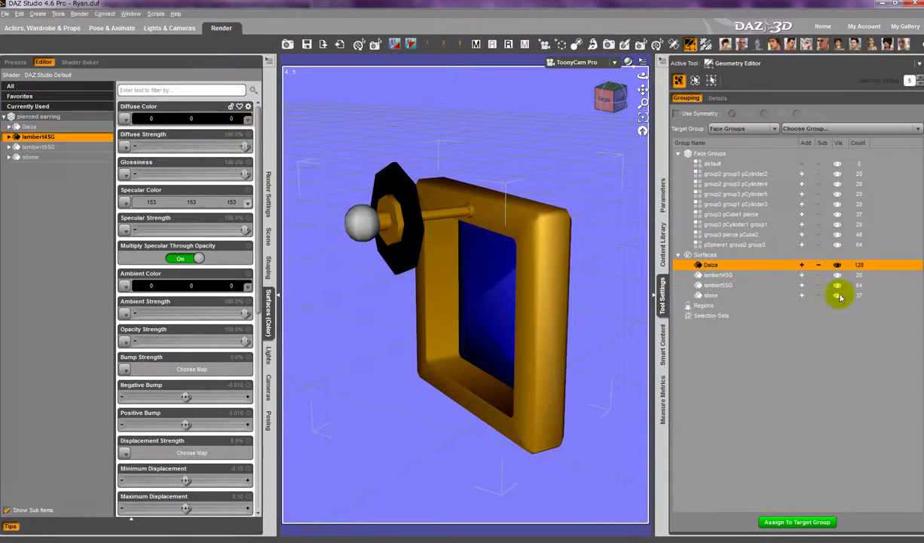
left_click(726, 276)
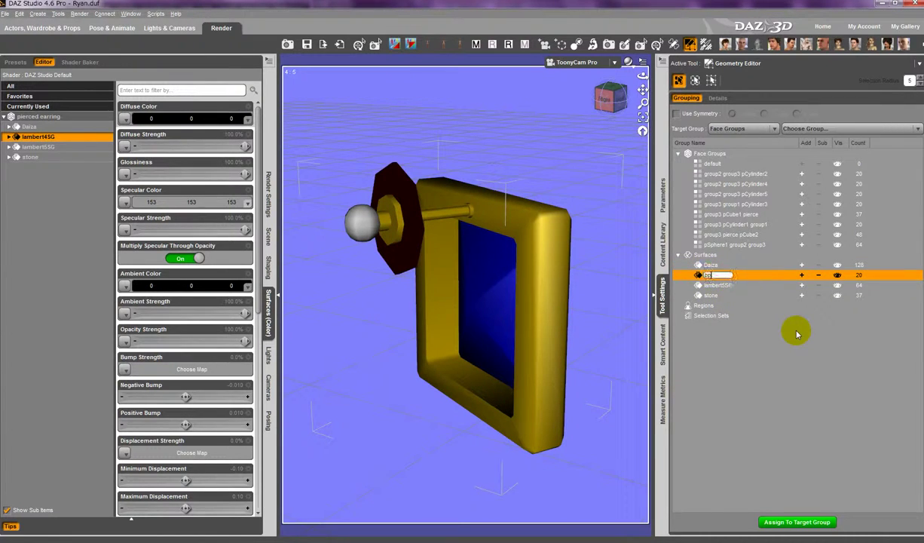
key("Return")
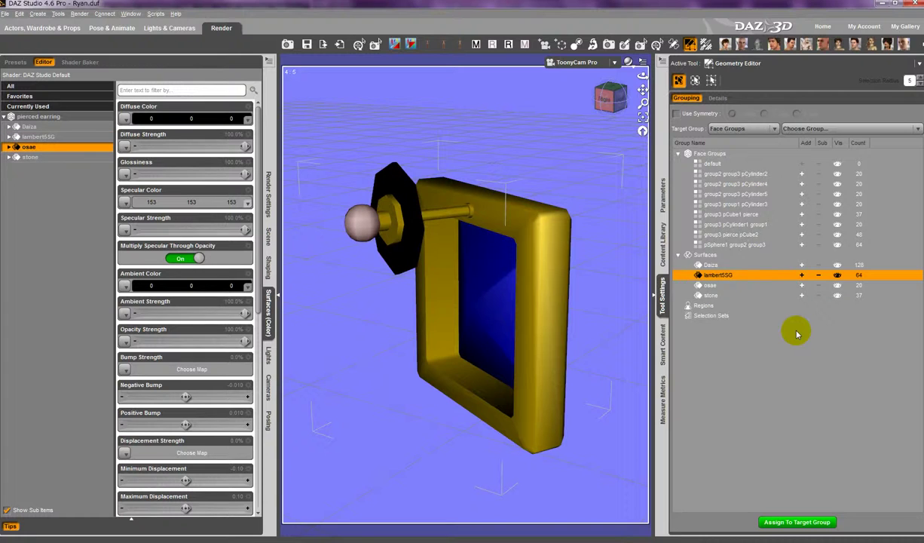
- Try a red diffuse color (255, 0, 0) on the earring's lambert5SG surface
left_click(91, 136)
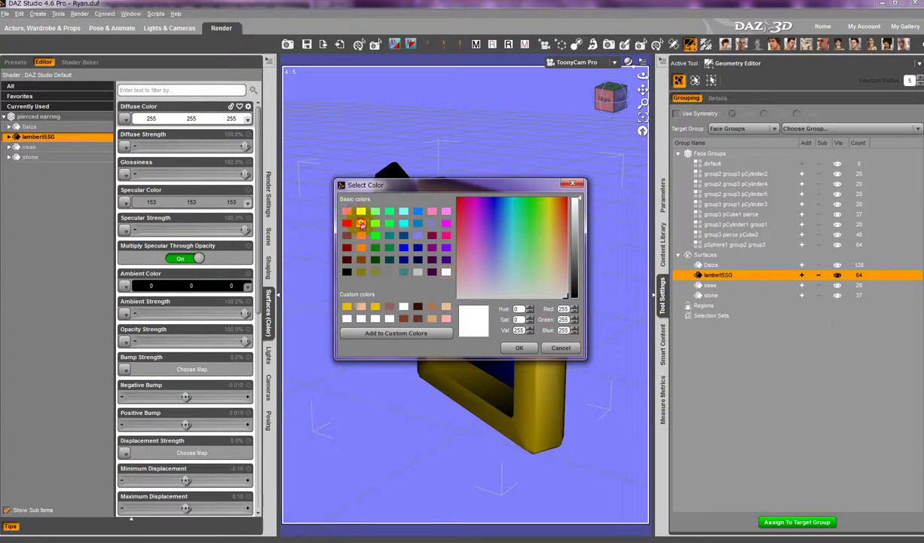
left_click(361, 224)
left_click(347, 224)
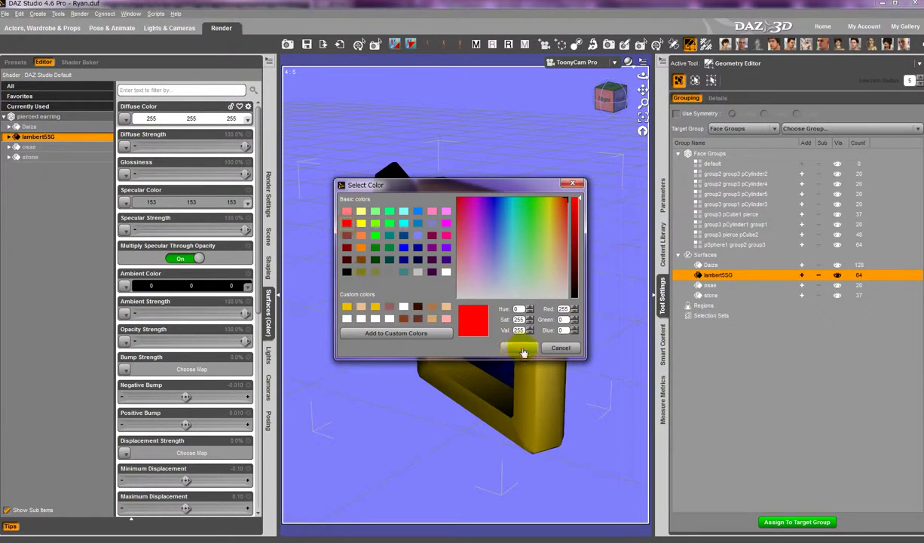
left_click(519, 347)
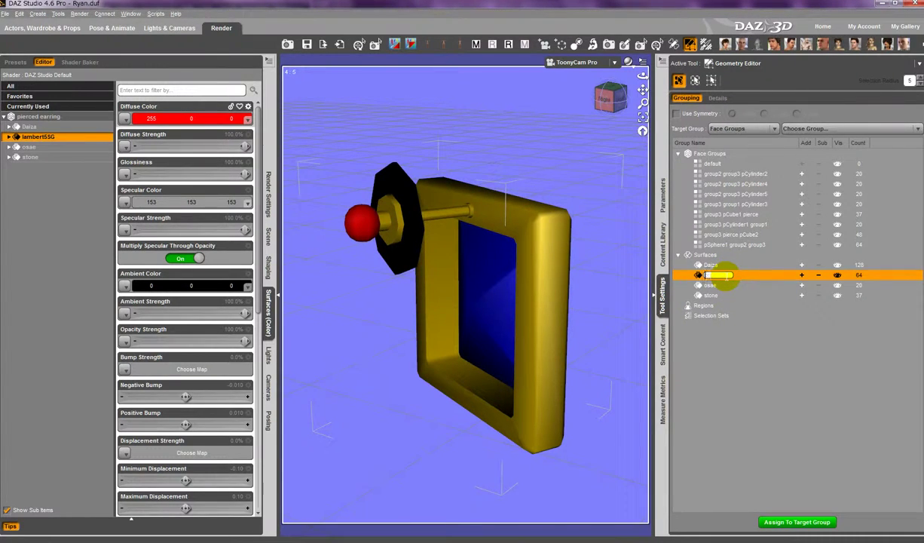
- Rename the lambert5SG surface as ball and set its diffuse color to yellow (255, 255, 0)
type("ball")
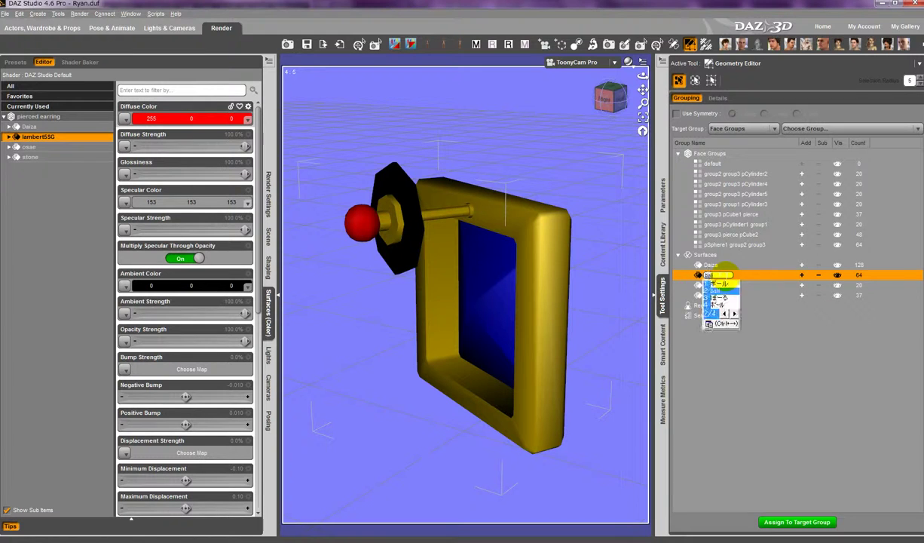
key("Return")
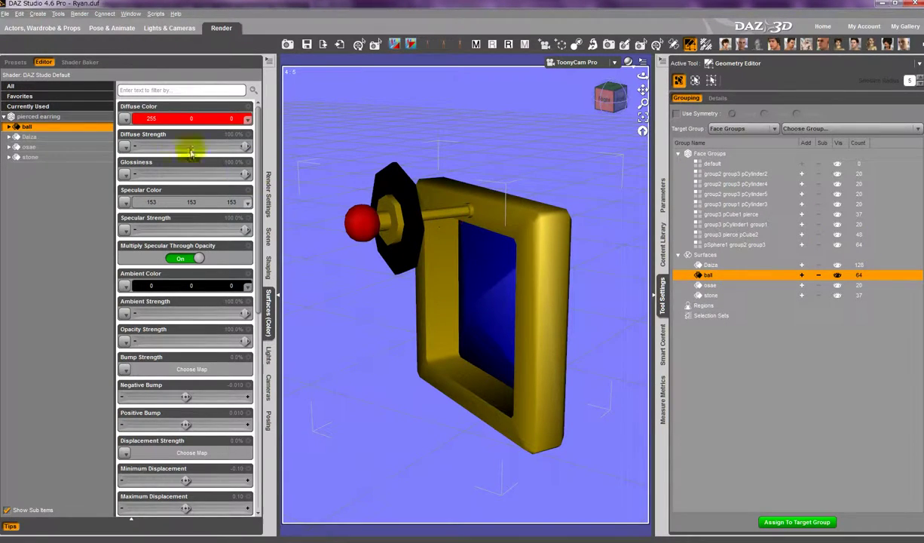
left_click(248, 121)
left_click(362, 224)
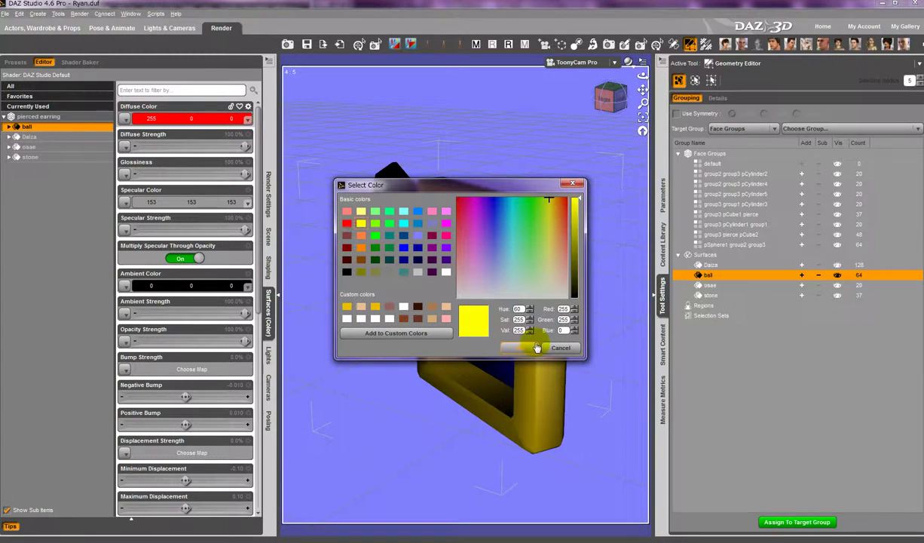
left_click(526, 348)
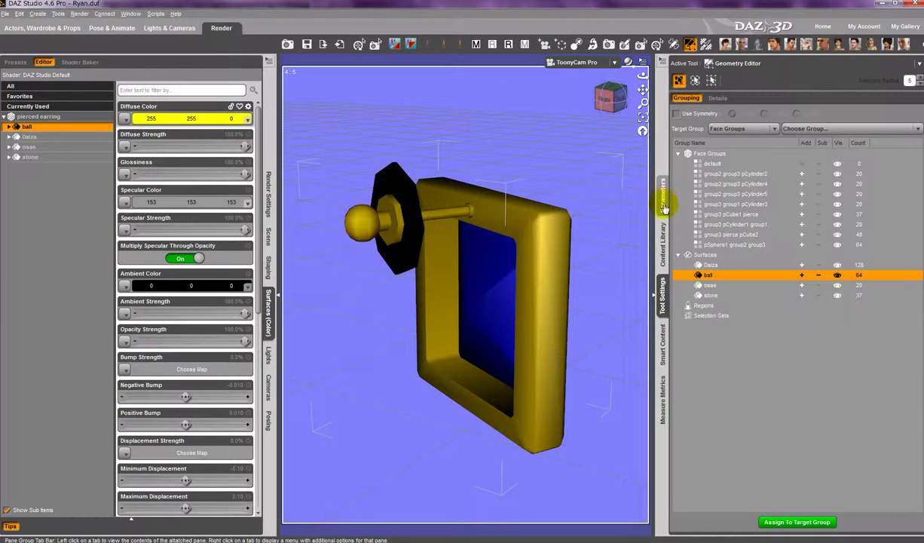
- Open the Metal Shiny presets under Hardcore Utility in the content library's Shaders folder
left_click(664, 242)
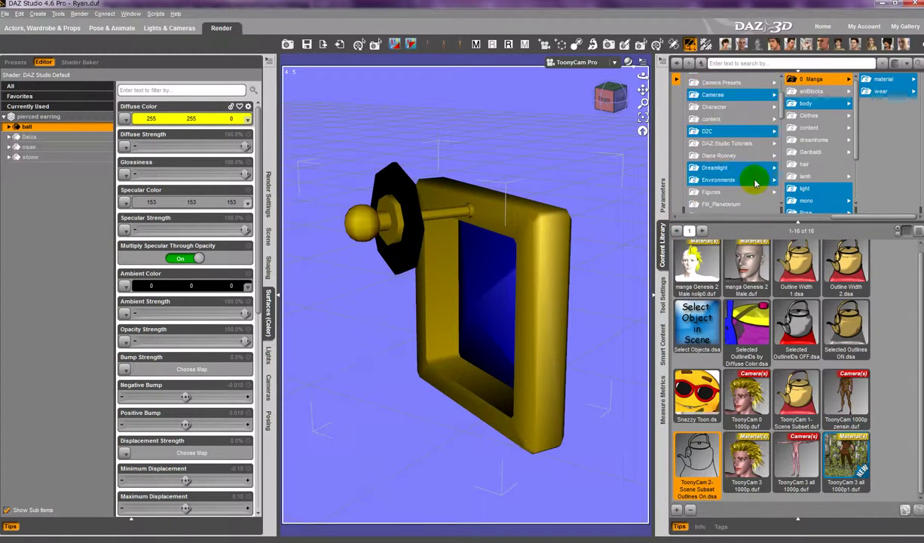
scroll(754, 179, "down", 5)
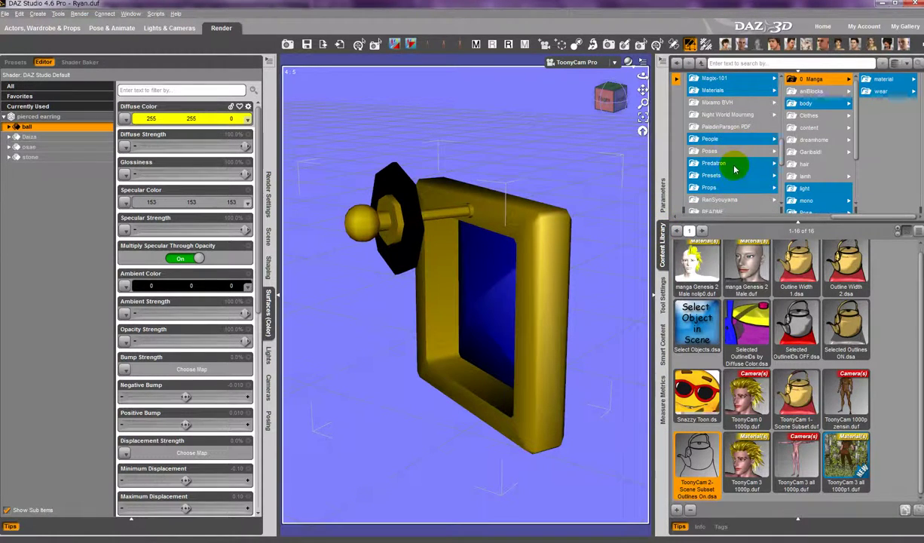
scroll(736, 166, "down", 4)
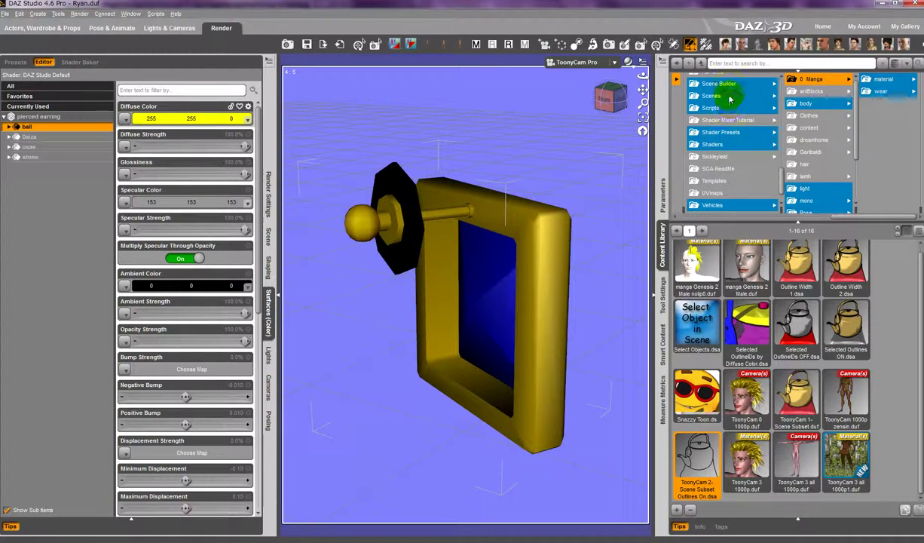
left_click(711, 144)
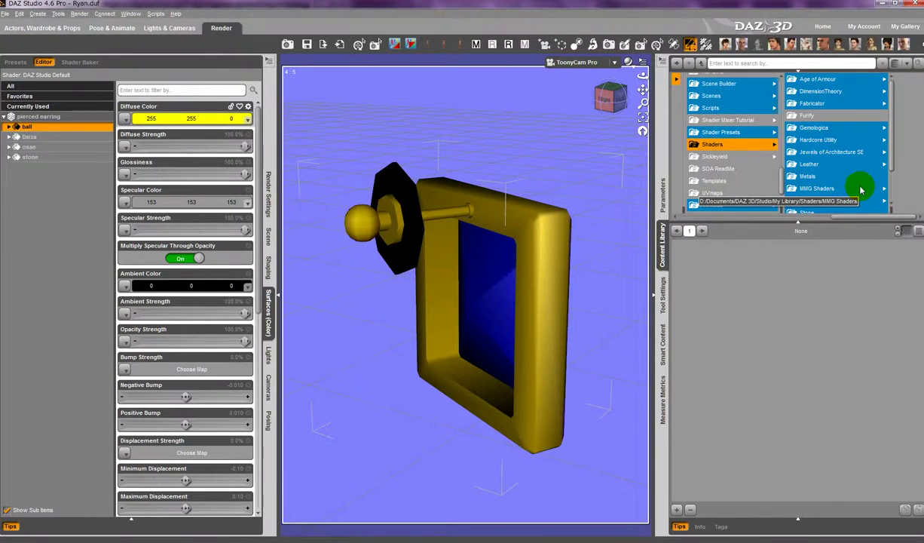
left_click_drag(892, 113, 892, 147)
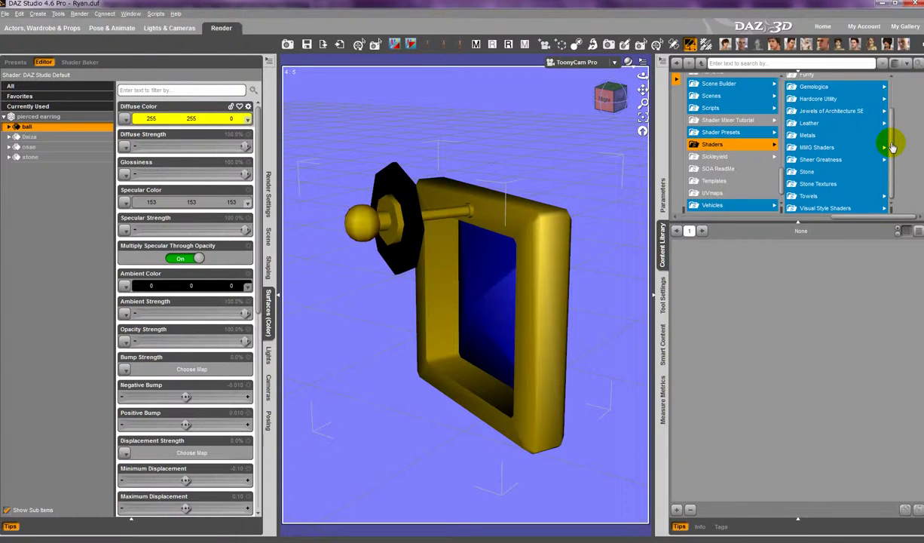
scroll(883, 143, "up", 1)
left_click(813, 117)
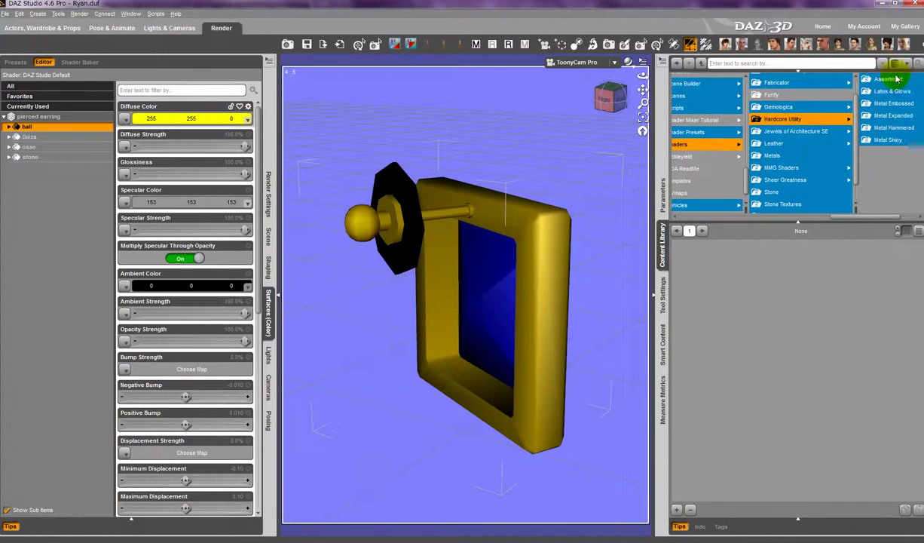
left_click(882, 140)
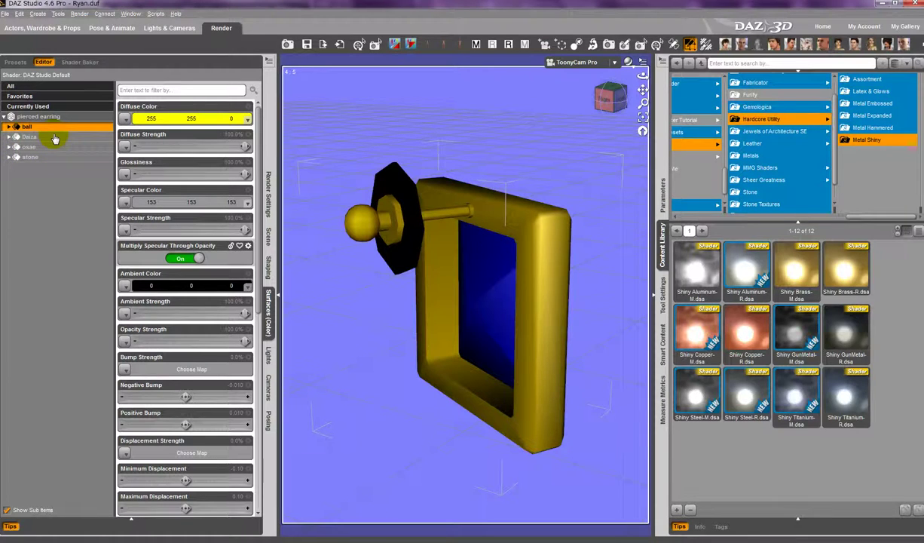
- Apply the Shiny Brass-R shader to the earring's ball, Daiza and osae surfaces together
left_click(30, 137, "ctrl")
left_click(46, 146, "ctrl")
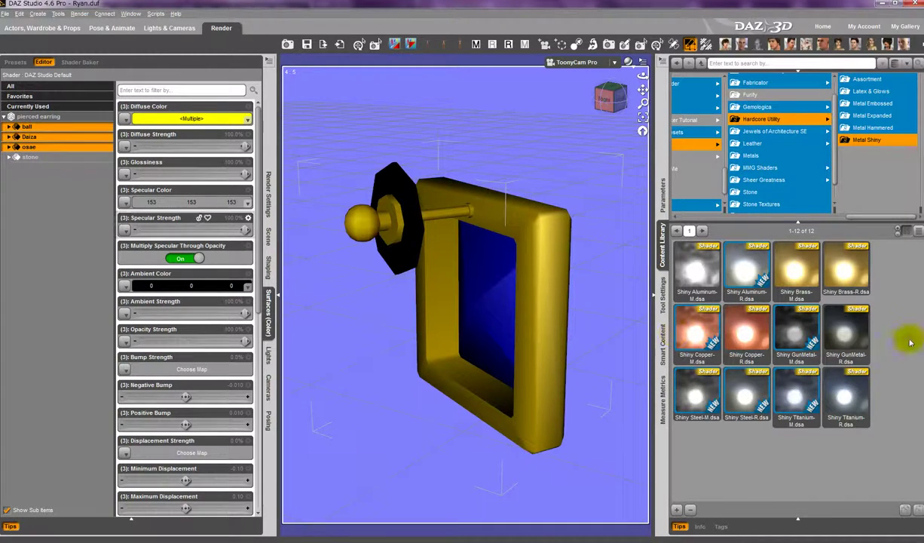
right_click(860, 273)
left_click(867, 273)
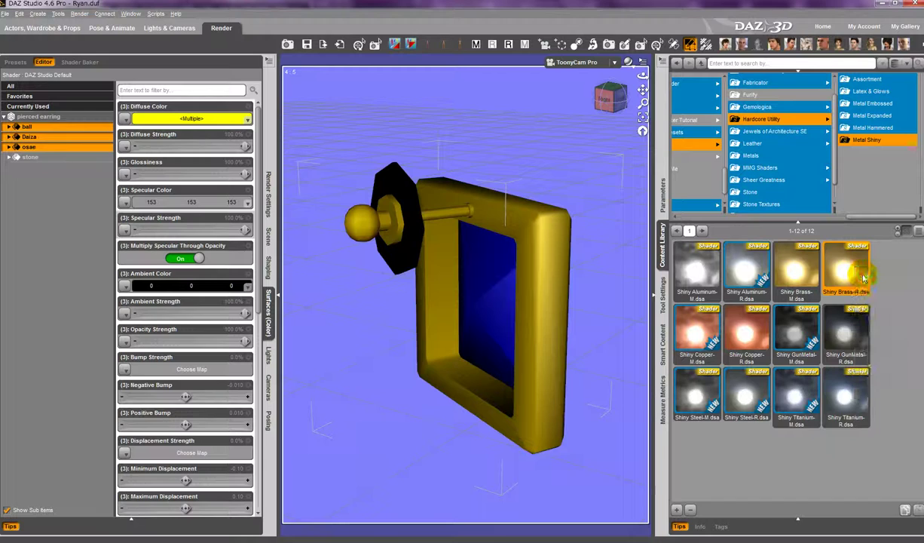
- Select only the stone surface and browse the Gemologica shader folders, ending in the Precious set
left_click(81, 158)
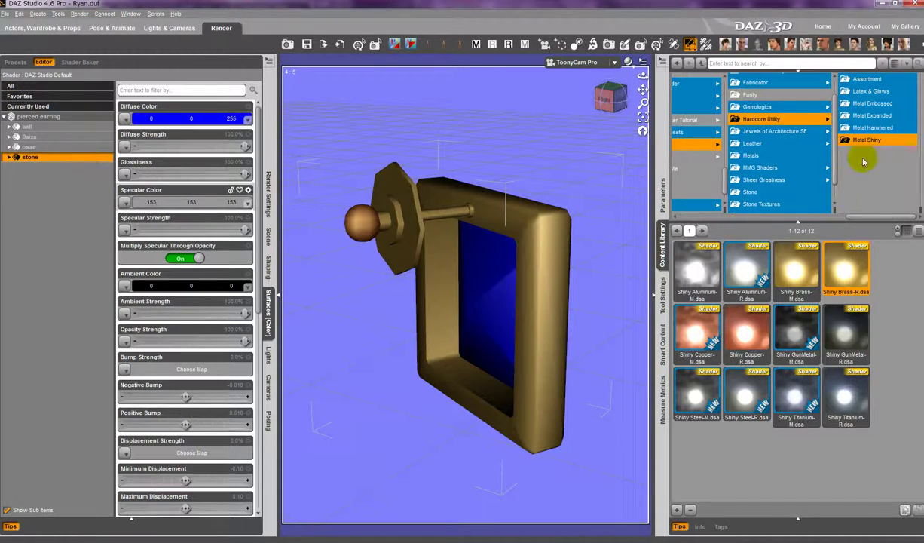
left_click(760, 108)
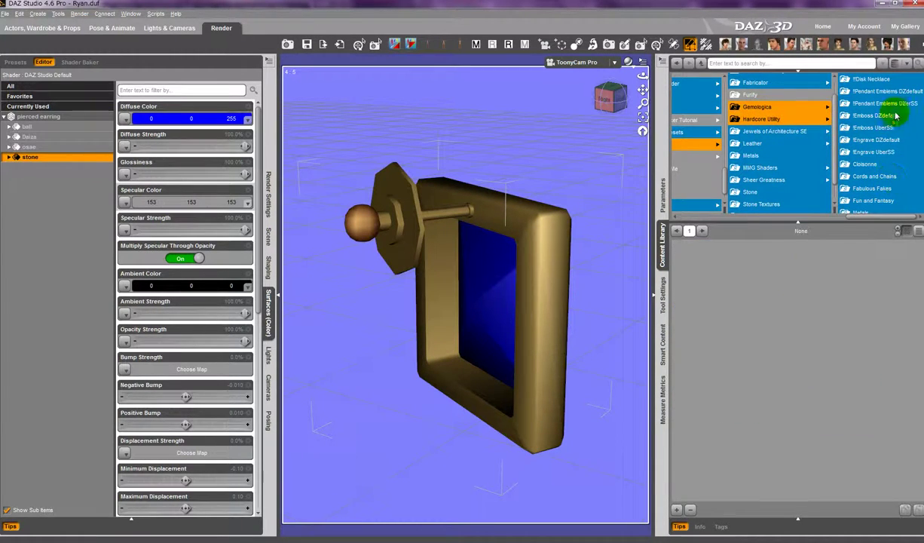
scroll(876, 188, "down", 2)
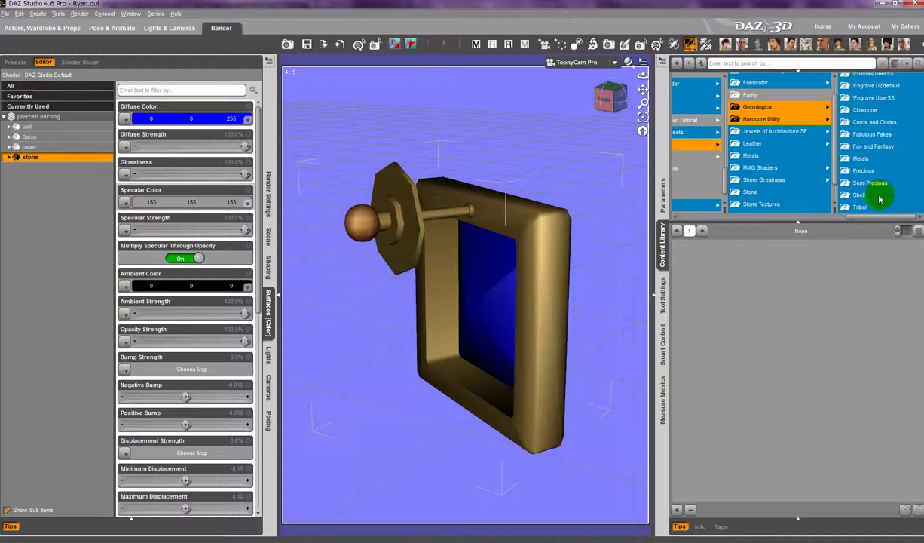
left_click(867, 203)
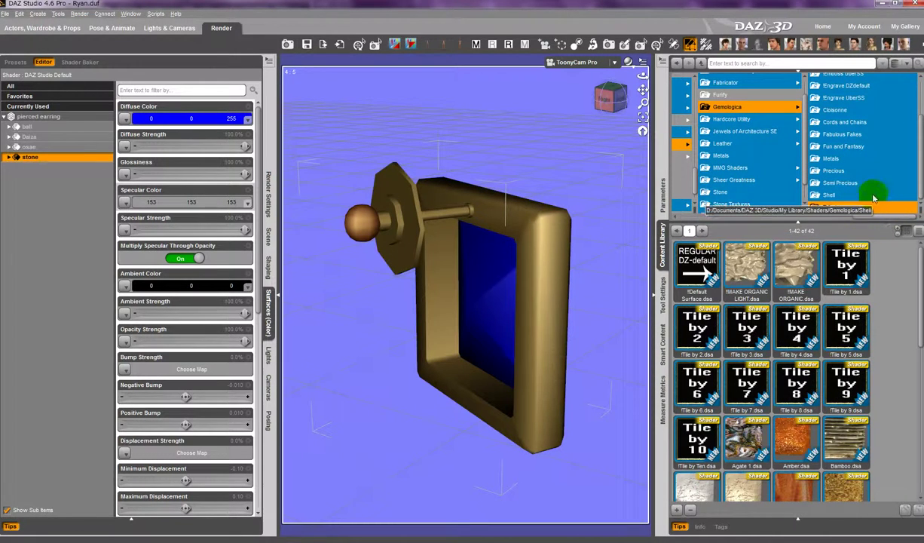
left_click(863, 195)
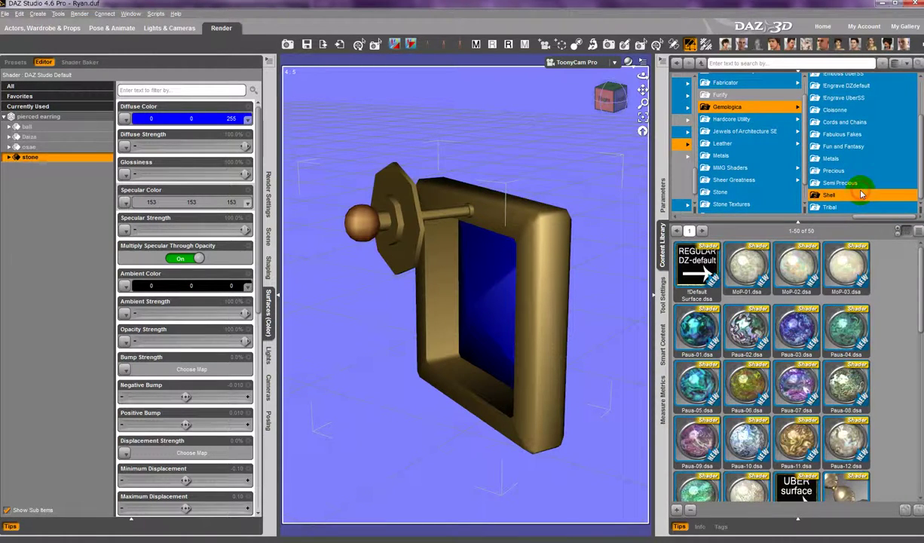
left_click(825, 182)
left_click(834, 172)
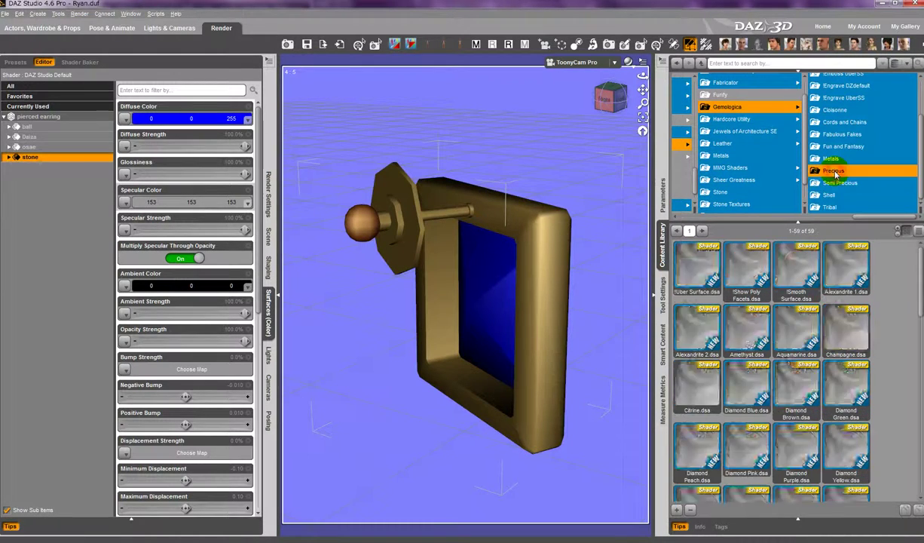
- Try the Tanzanite gem shader from the Precious set on the earring's stone surface
scroll(877, 286, "down", 3)
scroll(877, 286, "down", 1)
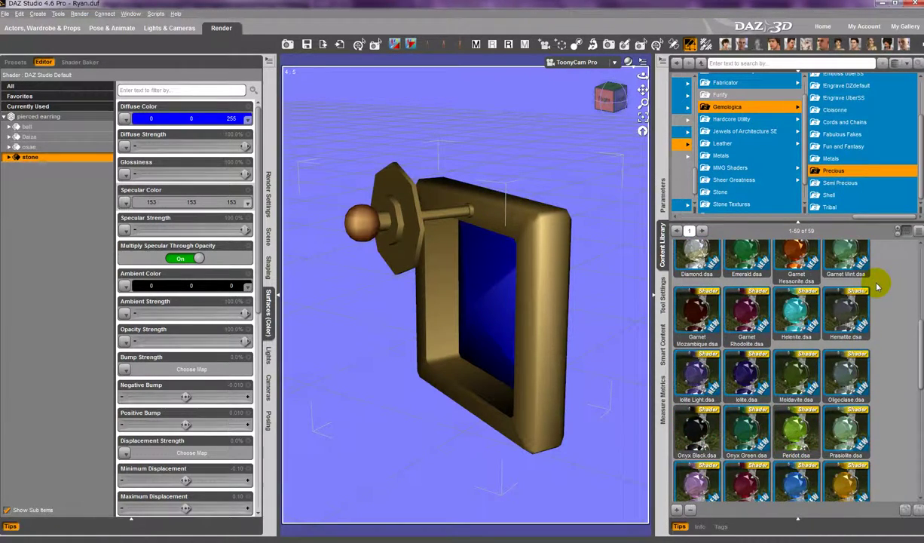
scroll(877, 286, "down", 6)
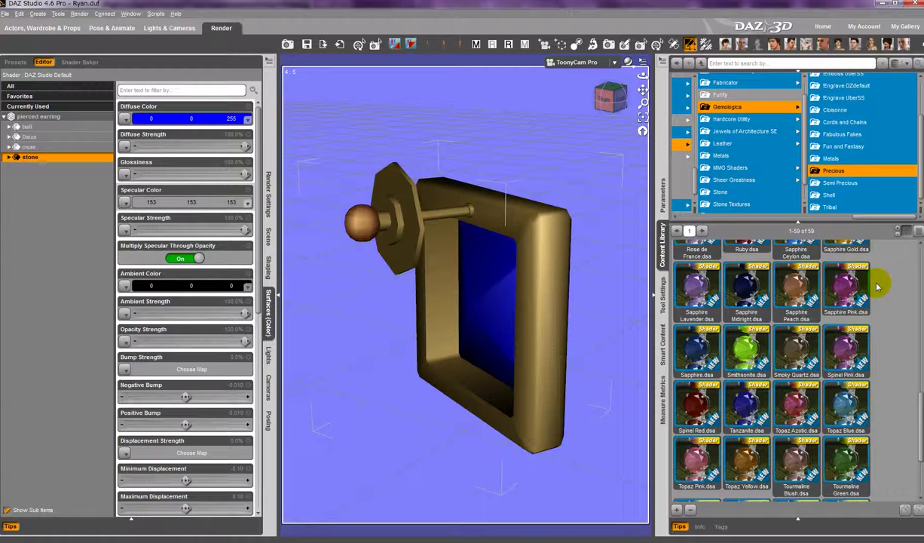
right_click(744, 389)
key("Escape")
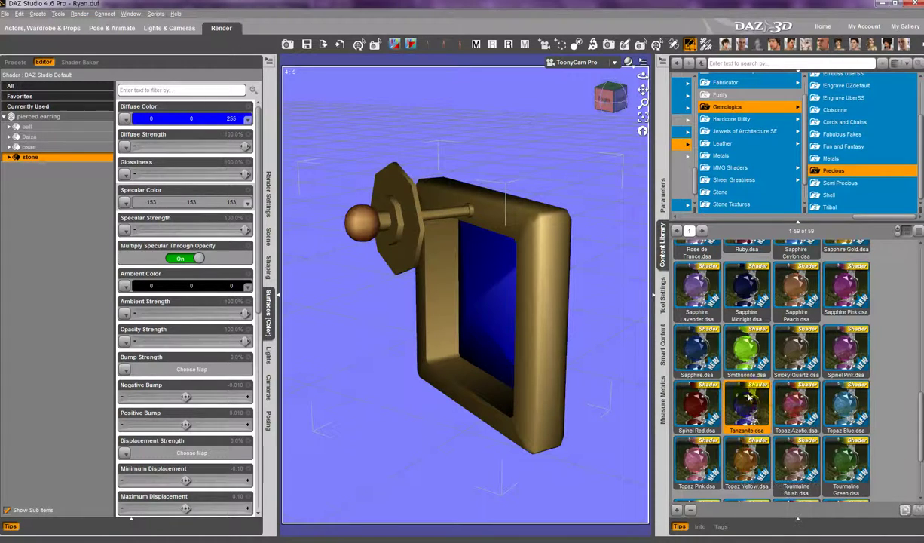
double_click(747, 397)
- Make Group 1 visible again in the scene and frame the earring on the character's ear
left_click(612, 106)
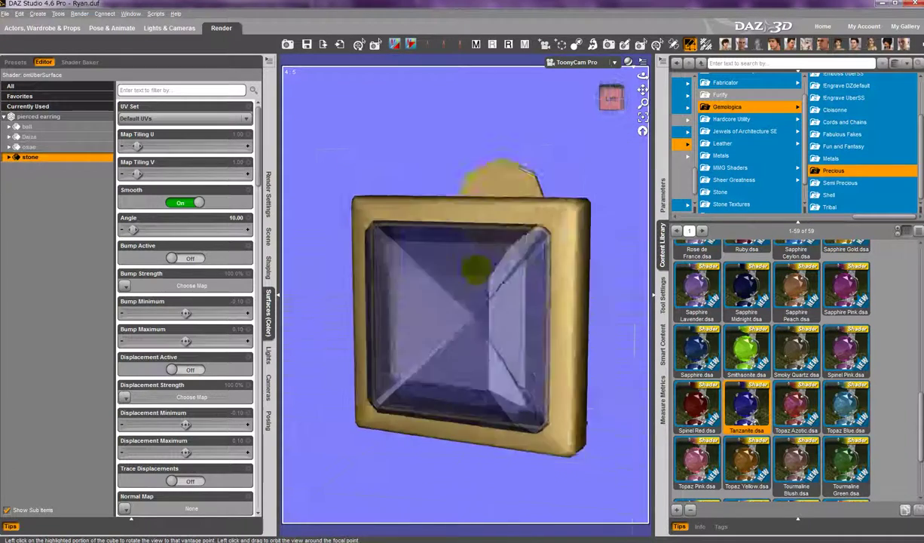
left_click(266, 240)
left_click(8, 105)
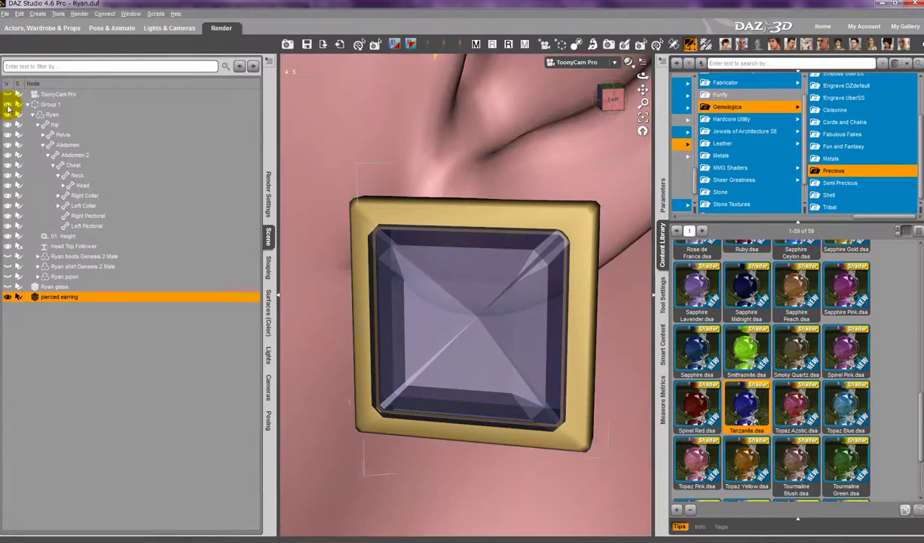
left_click(610, 106)
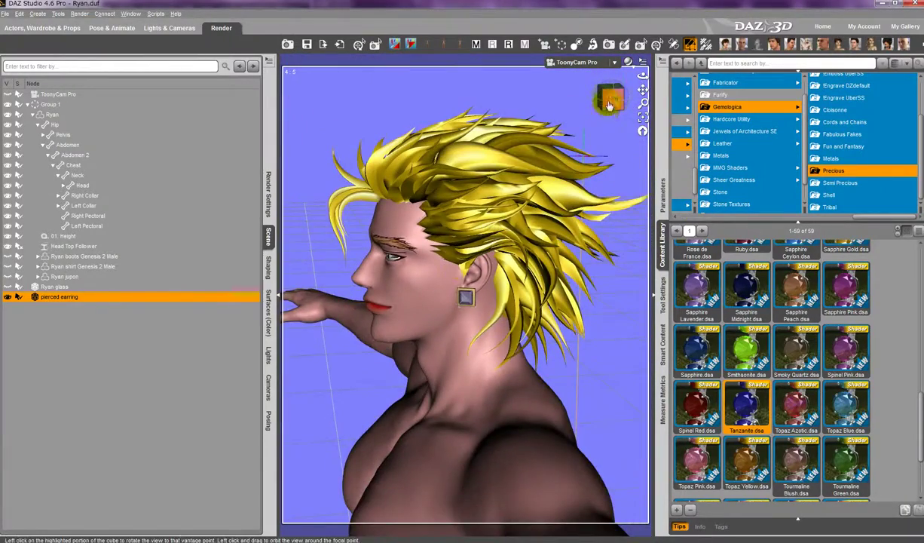
scroll(507, 271, "up", 5)
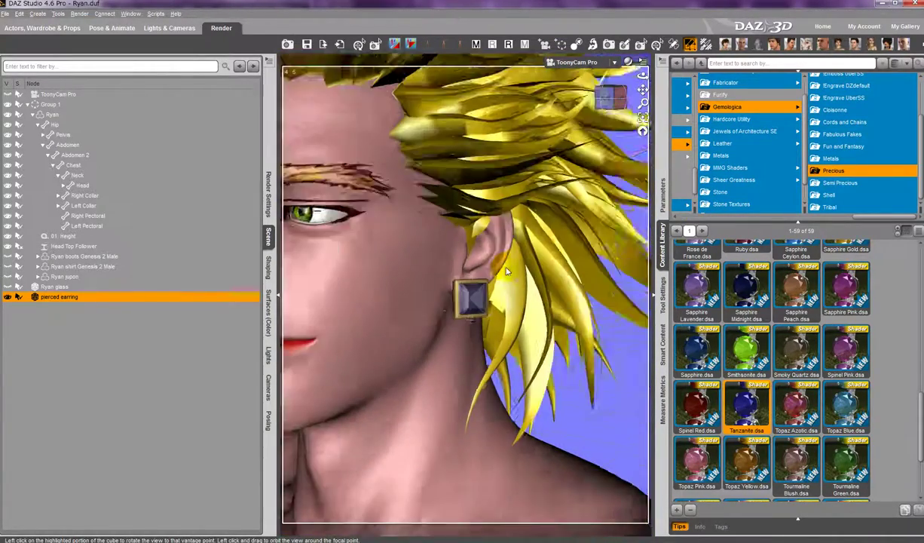
- Try the Sapphire Midnight shader on the stone surface
right_click(752, 296)
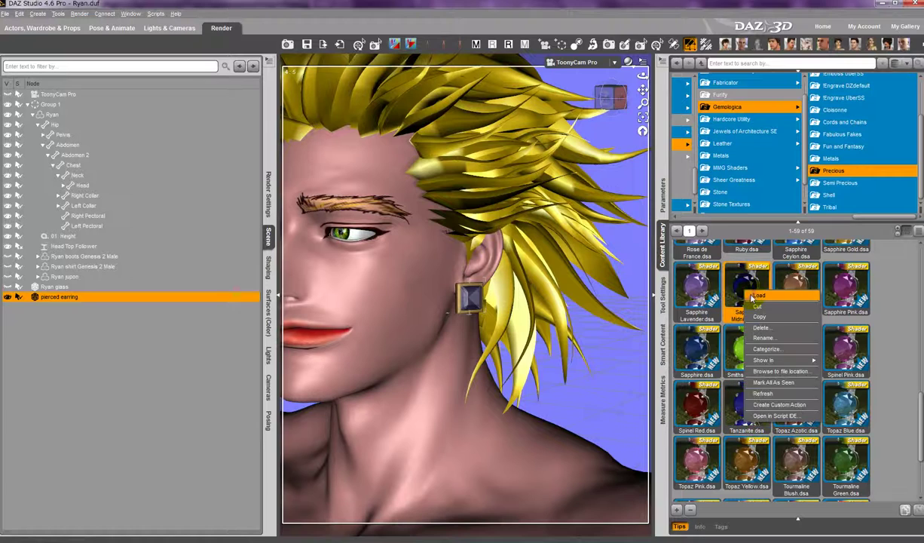
left_click(756, 302)
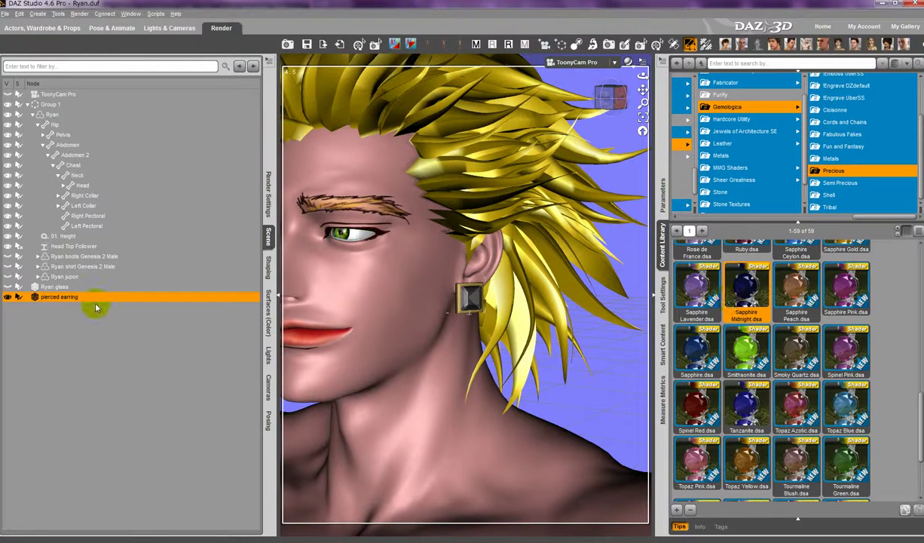
- Bring up the surface settings of the stone and apply the Sapphire shader to it
left_click(268, 306)
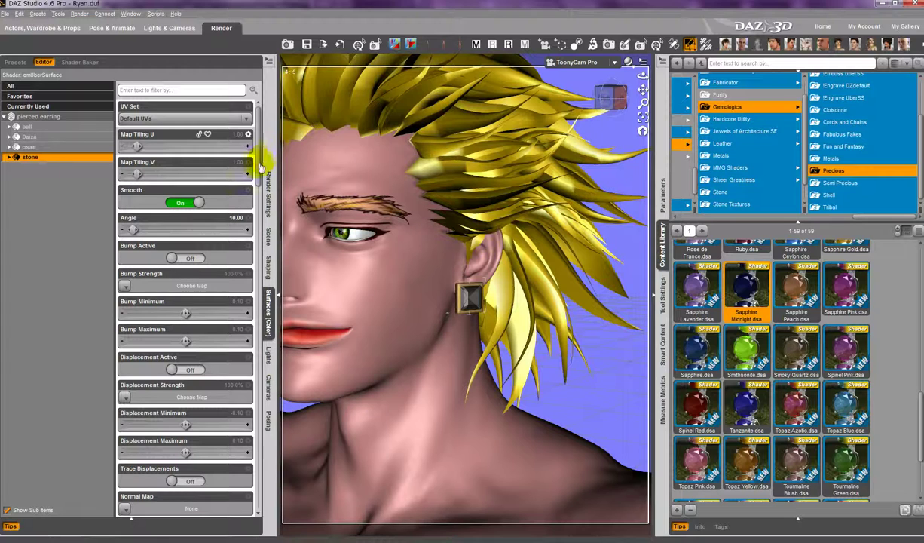
right_click(695, 353)
left_click(702, 360)
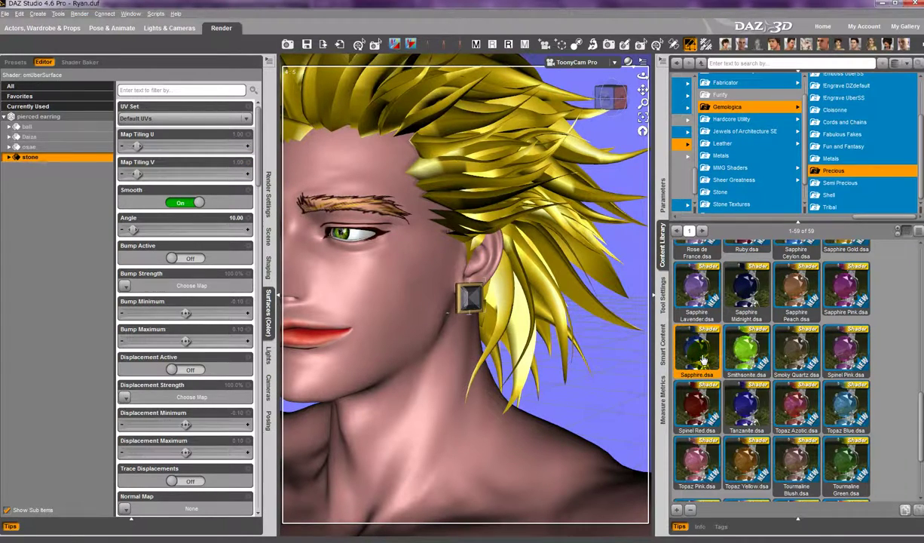
- Frame the character's head and shoulders, render the scene to check the earring, and close the render without saving
left_click(642, 131)
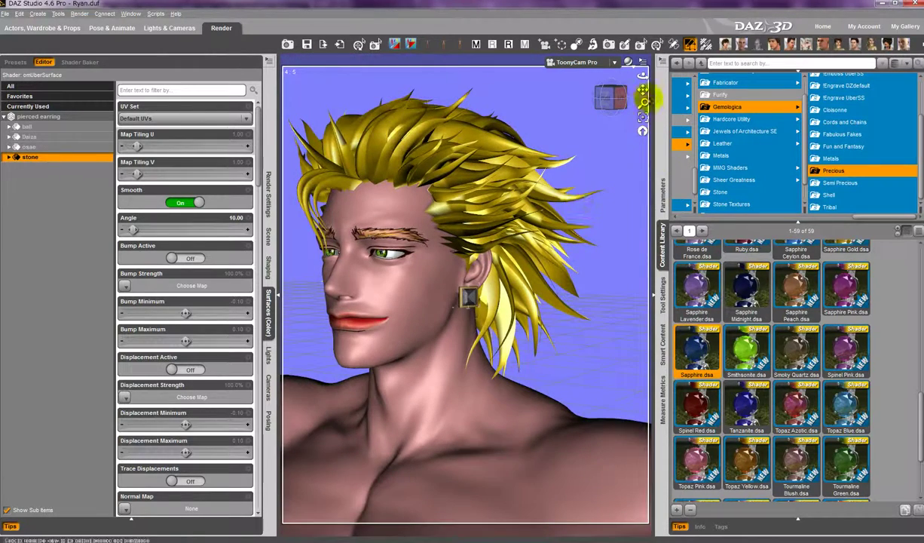
left_click_drag(643, 89, 633, 96)
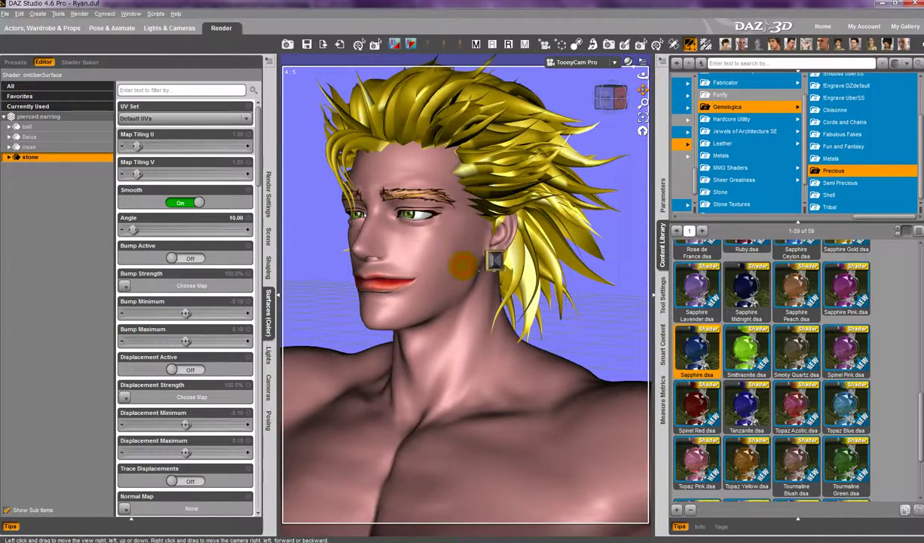
left_click(287, 46)
left_click(139, 500)
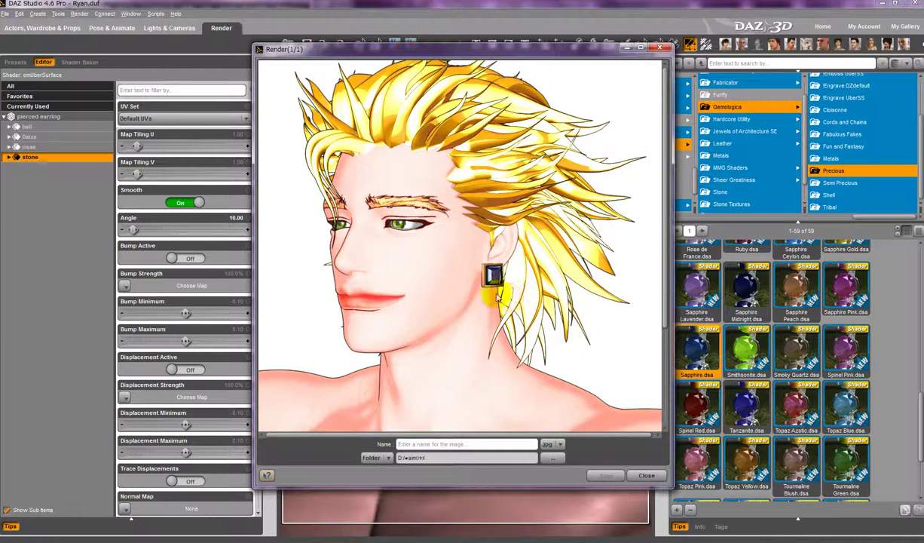
left_click(650, 476)
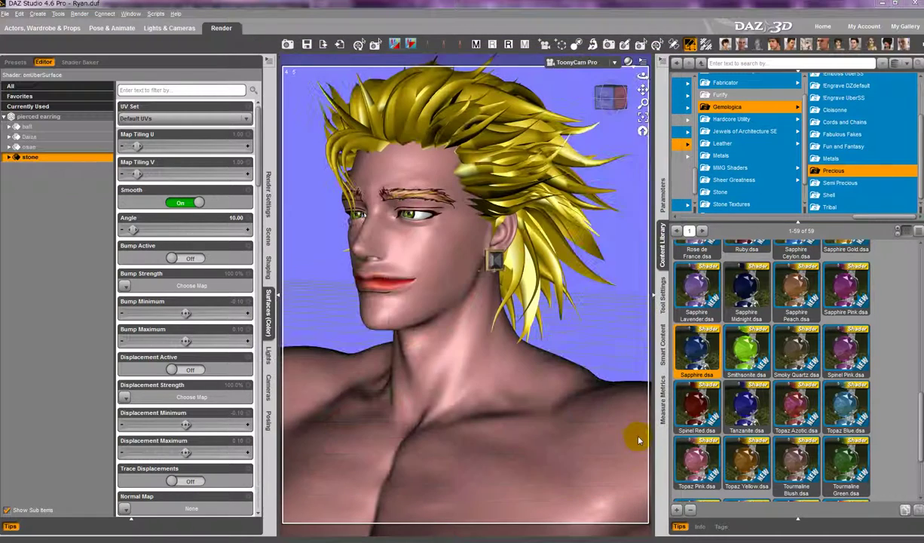